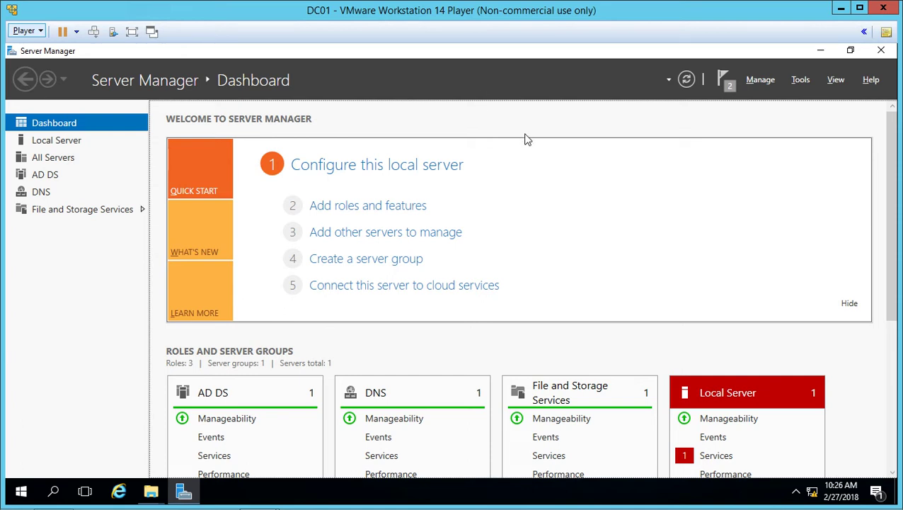
Launch Active Directory Users and Computers from Server Manager's Tools menu.
click(799, 80)
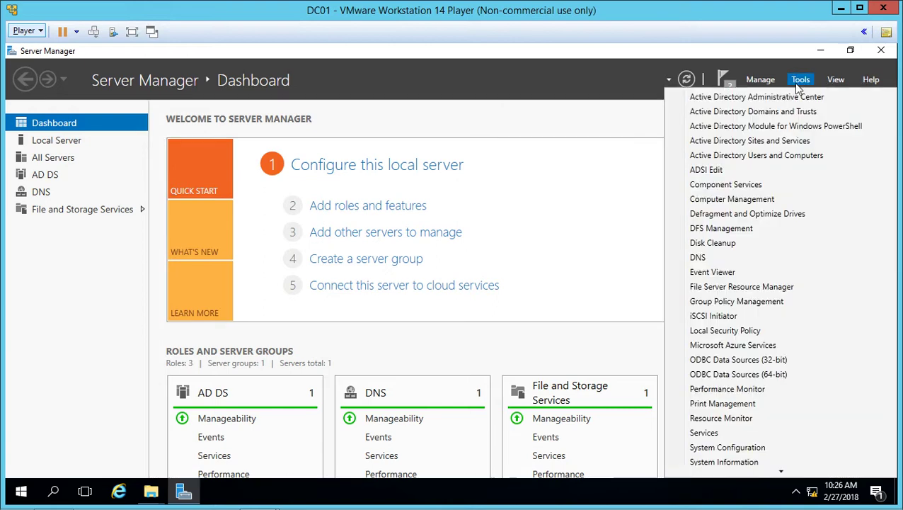
click(780, 156)
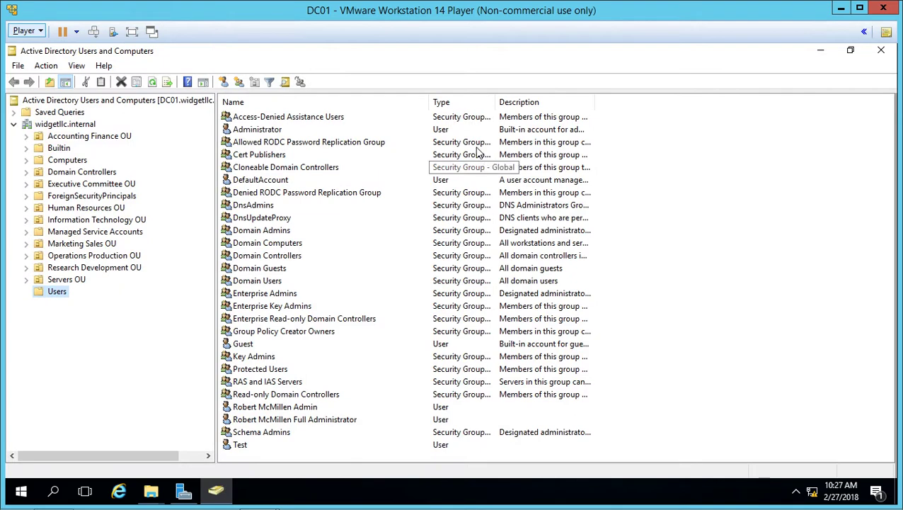
Open the Admin user's Properties dialog from the Users container and move it up and to the right.
click(288, 410)
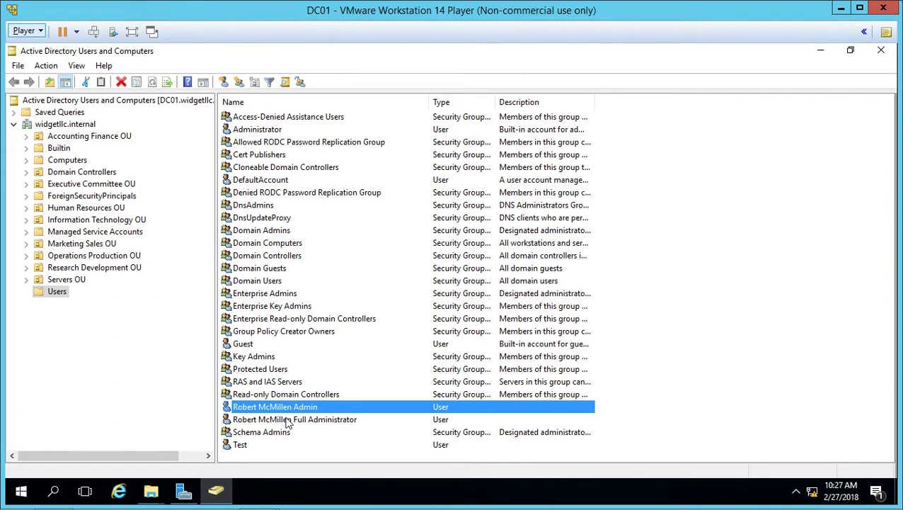
click(259, 445)
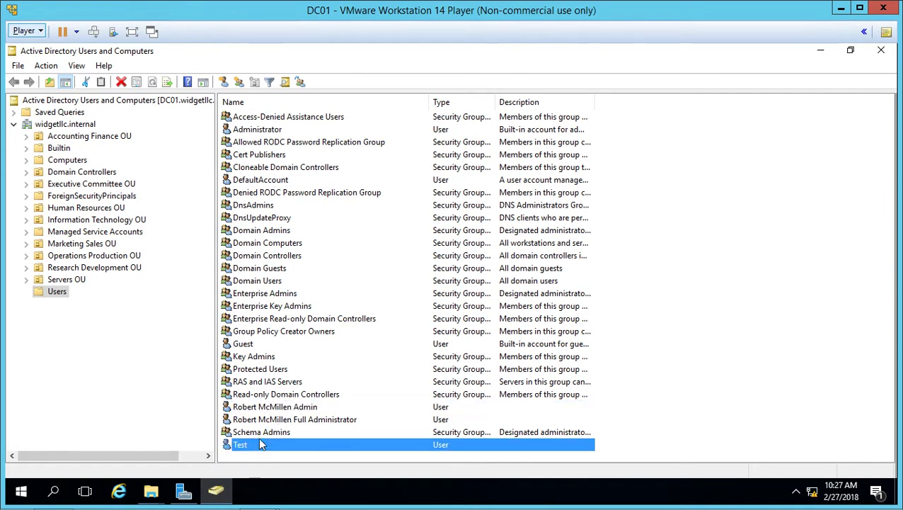
double_click(287, 408)
drag(462, 94, 487, 59)
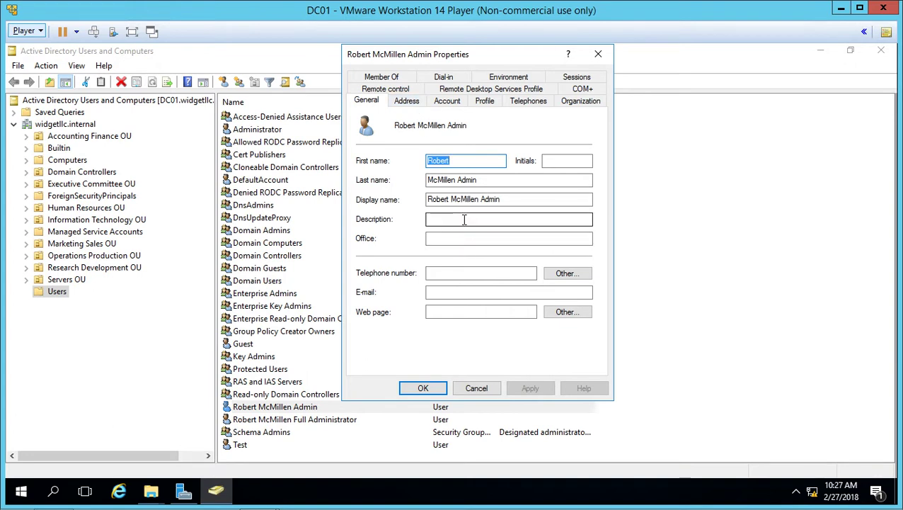
Look at the Admin user's Address tab, then its Account tab with Password never expires checked.
click(407, 105)
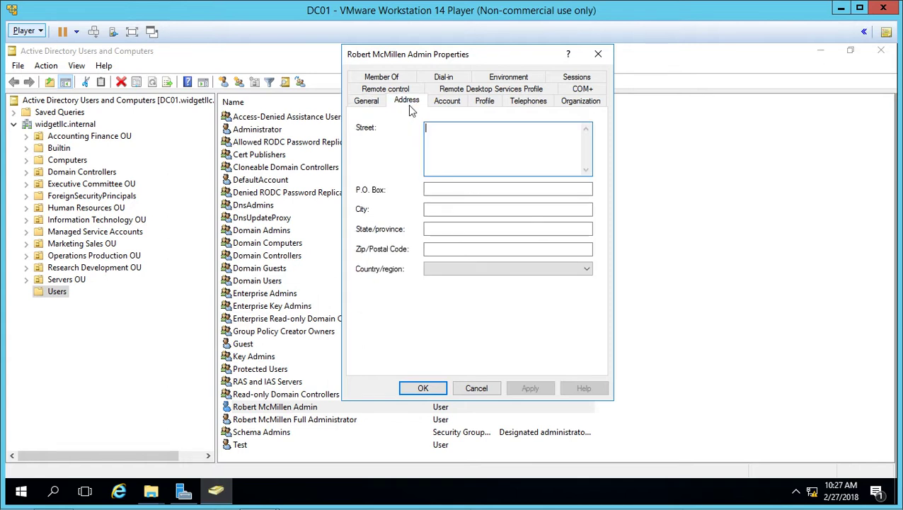
click(449, 102)
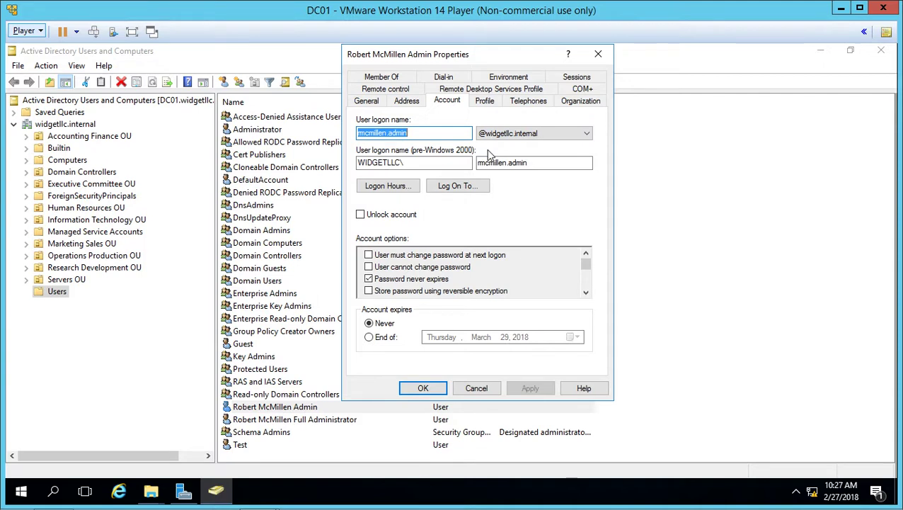
Deny all logon hours, then permit only 11 AM to 12 AM on every day.
click(397, 185)
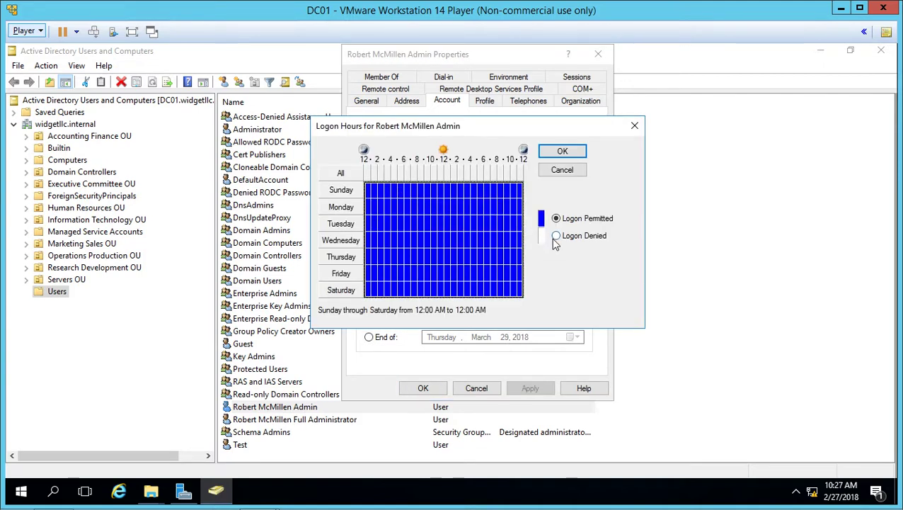
click(556, 237)
drag(441, 197, 523, 312)
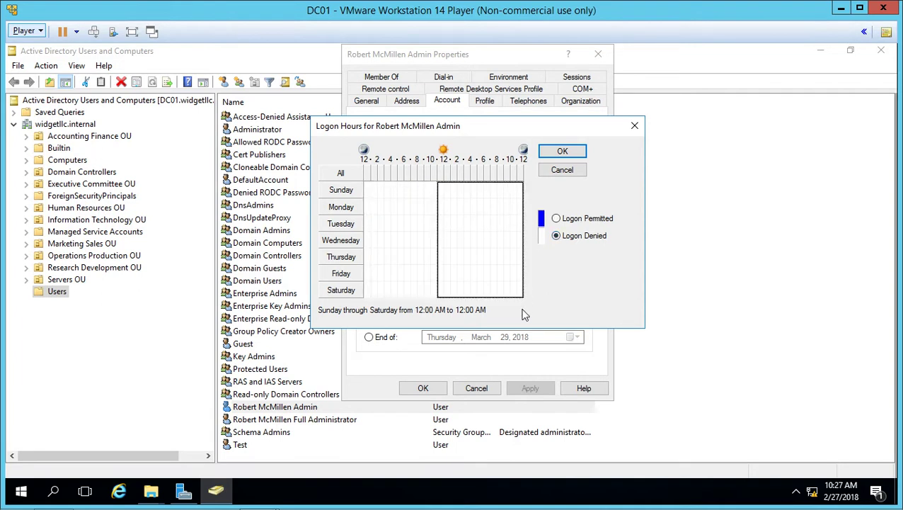
click(556, 219)
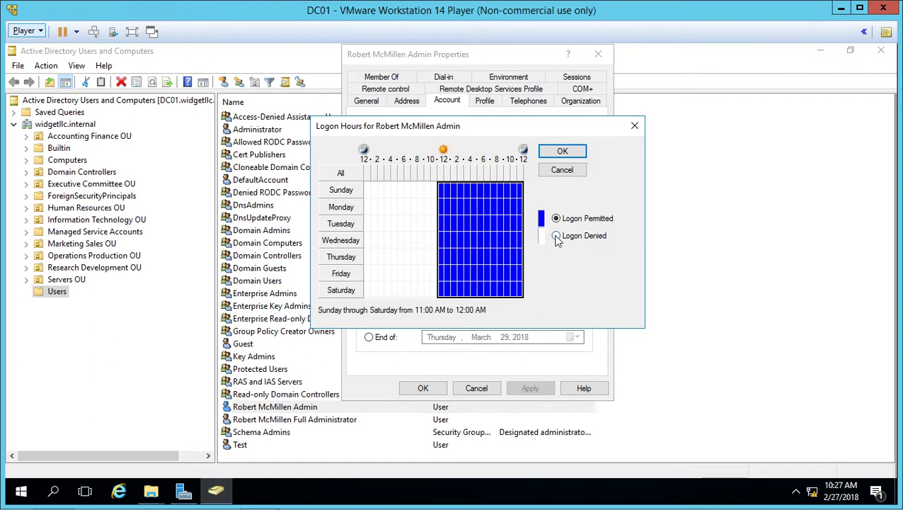
click(561, 169)
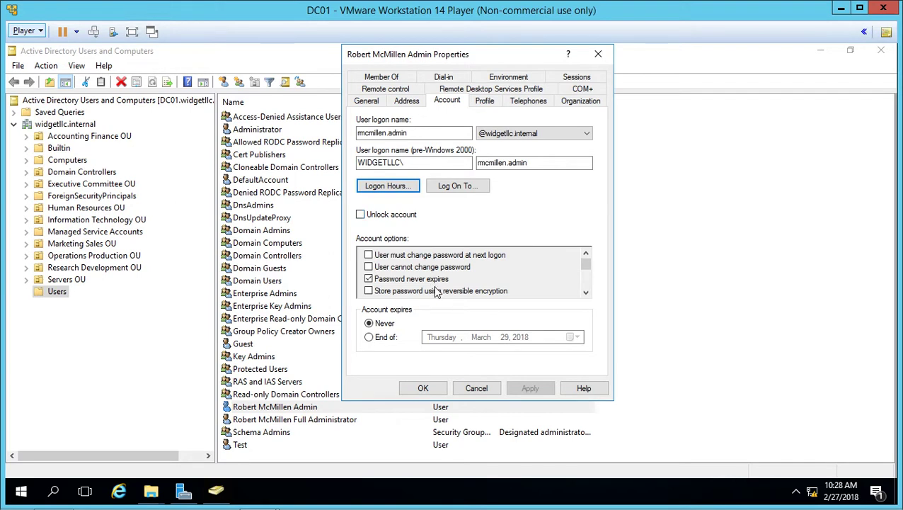
Try the End of expiry option, return account expiry to Never, then view the Profile tab.
drag(586, 269, 587, 289)
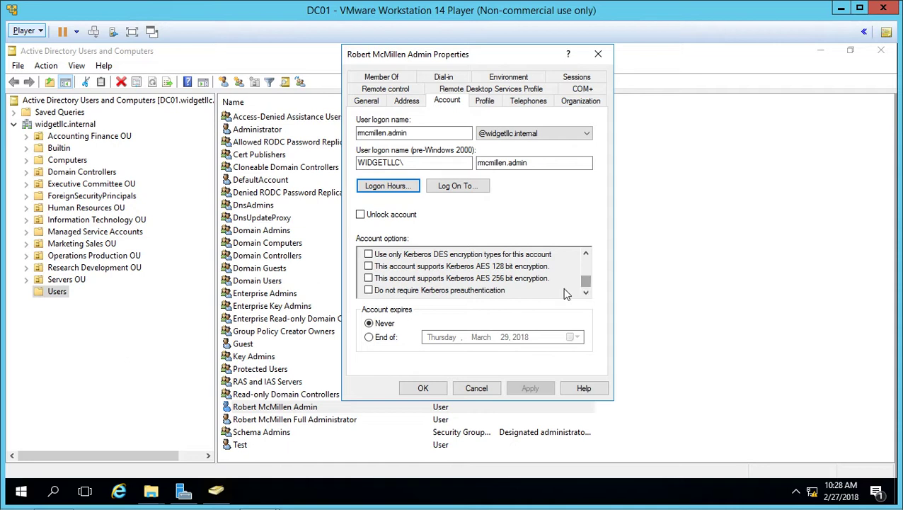
click(384, 338)
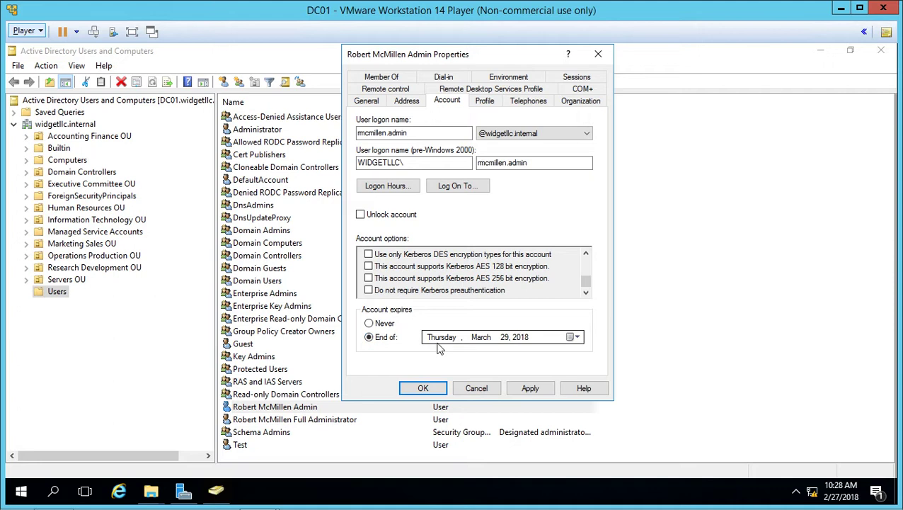
click(368, 323)
click(476, 100)
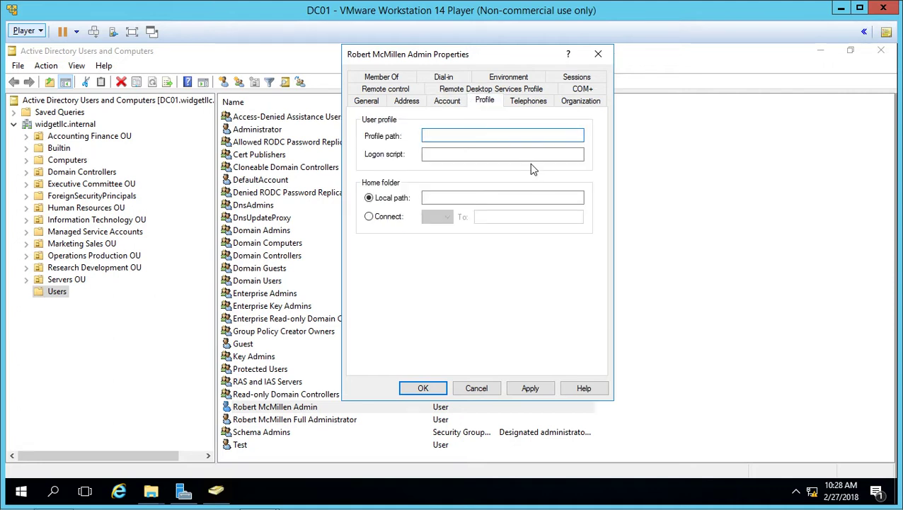
Choose Connect for the home folder using drive Z:, then view the Telephones tab.
click(493, 158)
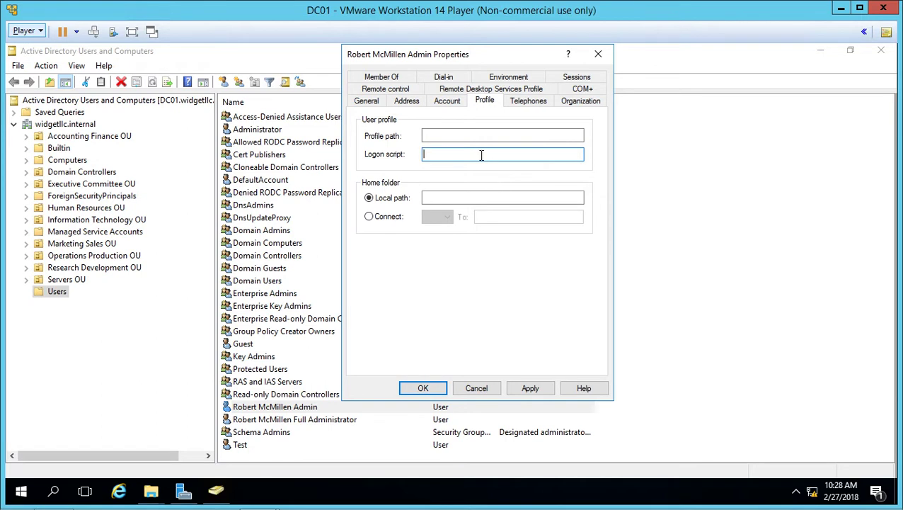
click(479, 198)
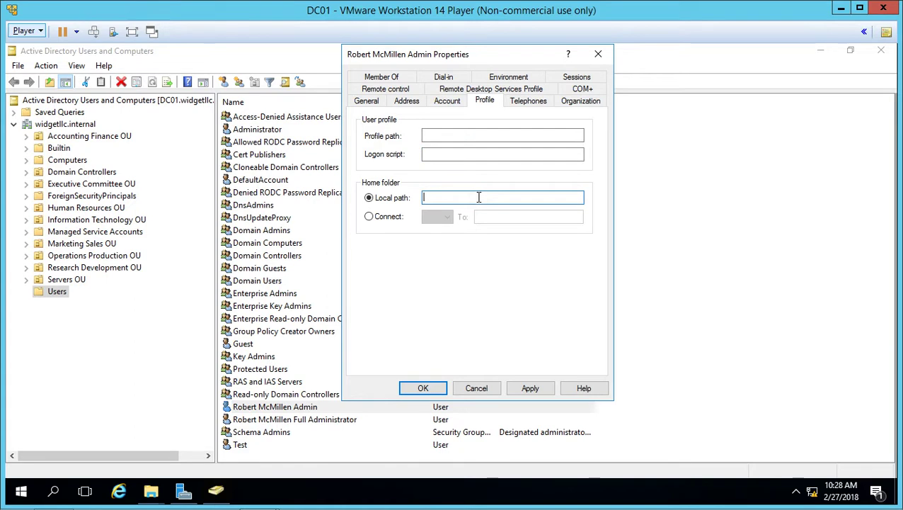
click(369, 216)
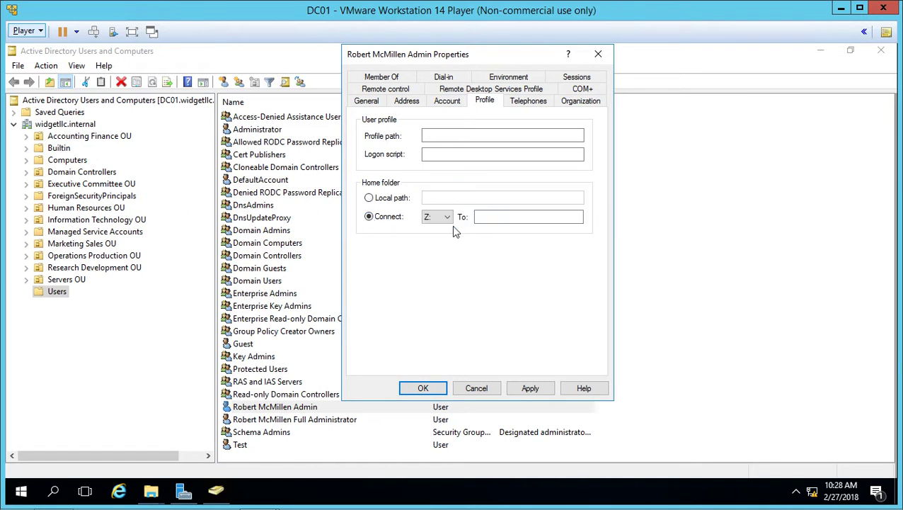
click(451, 220)
click(450, 222)
click(546, 104)
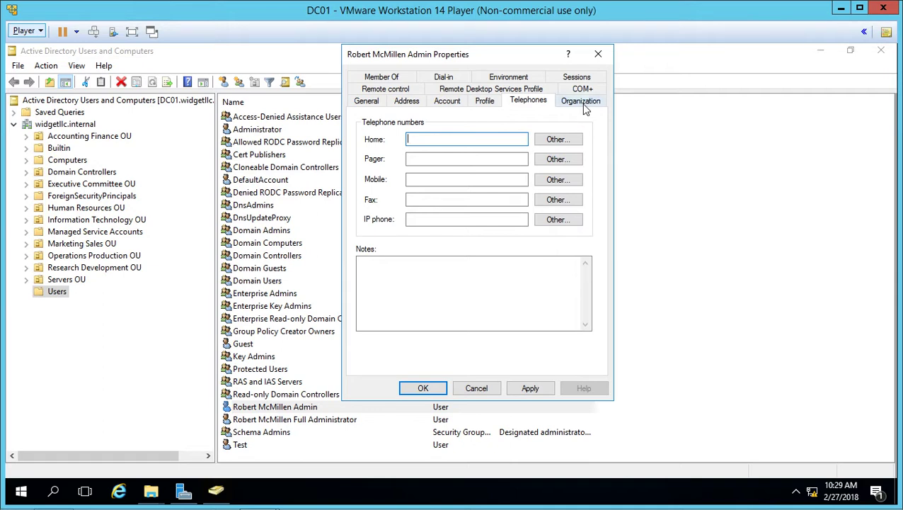
Check Organization and Member Of, then set dial-in access to Control access through NPS Network Policy.
click(583, 107)
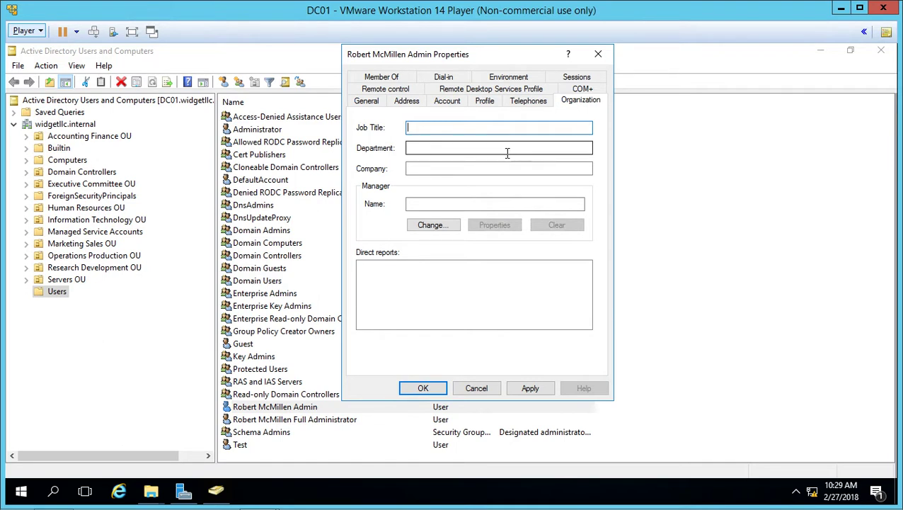
click(396, 78)
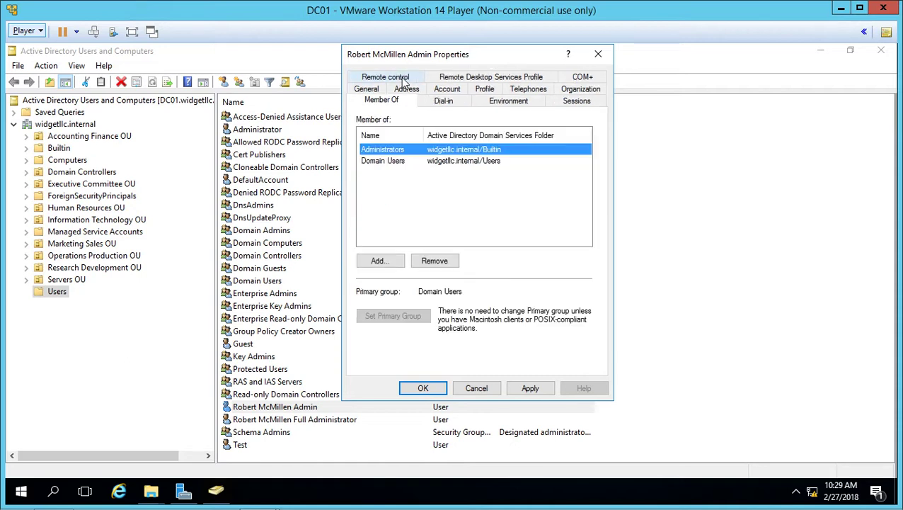
click(442, 102)
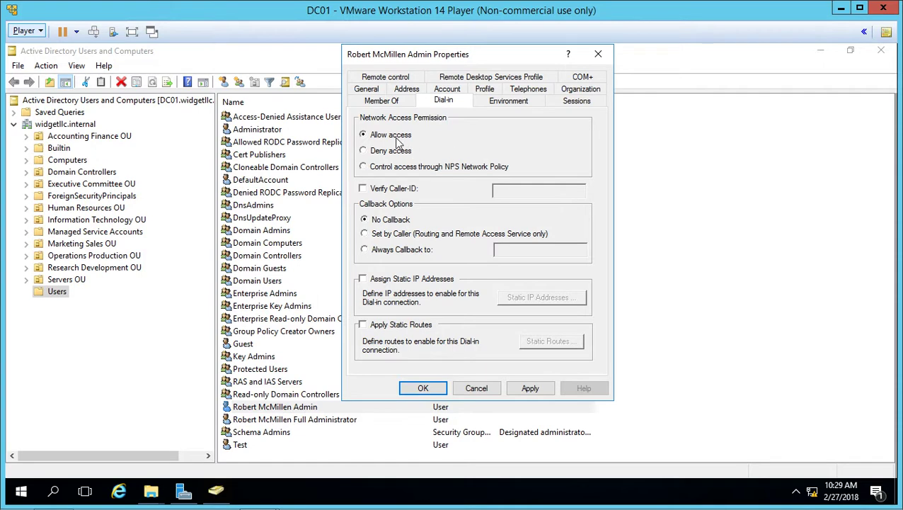
click(411, 168)
click(526, 103)
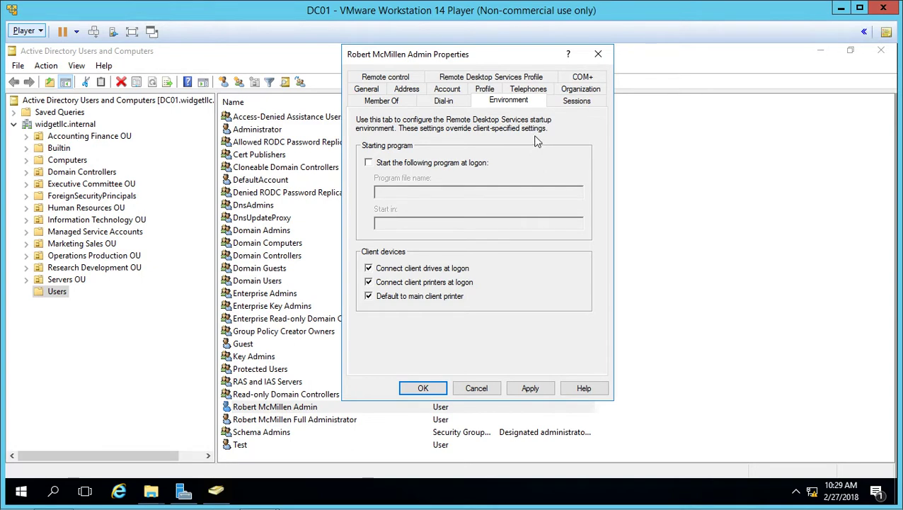
On the Sessions tab, end disconnected sessions after 1 hour and keep the active session limit at Never.
click(579, 101)
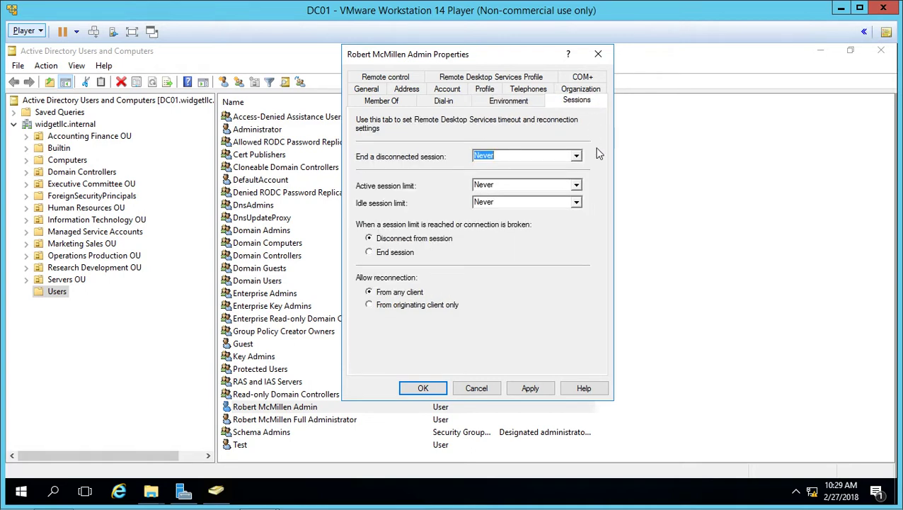
click(577, 156)
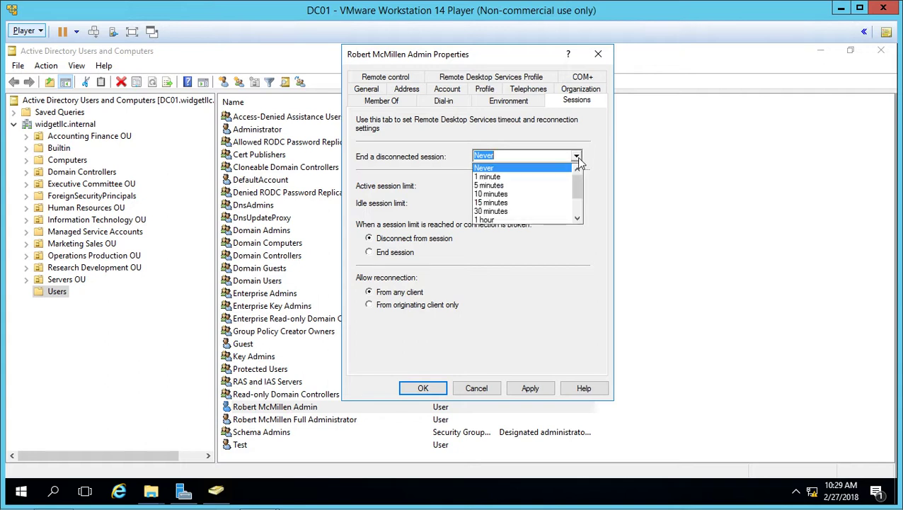
click(547, 220)
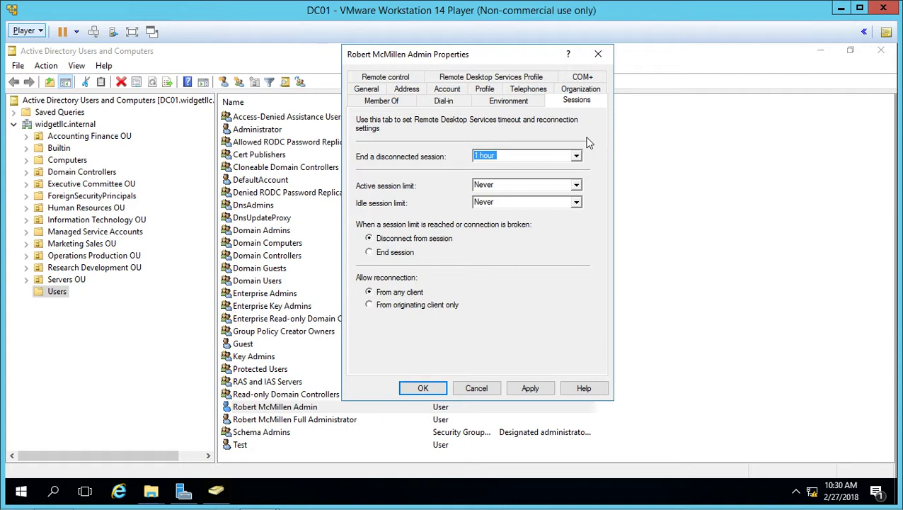
click(576, 185)
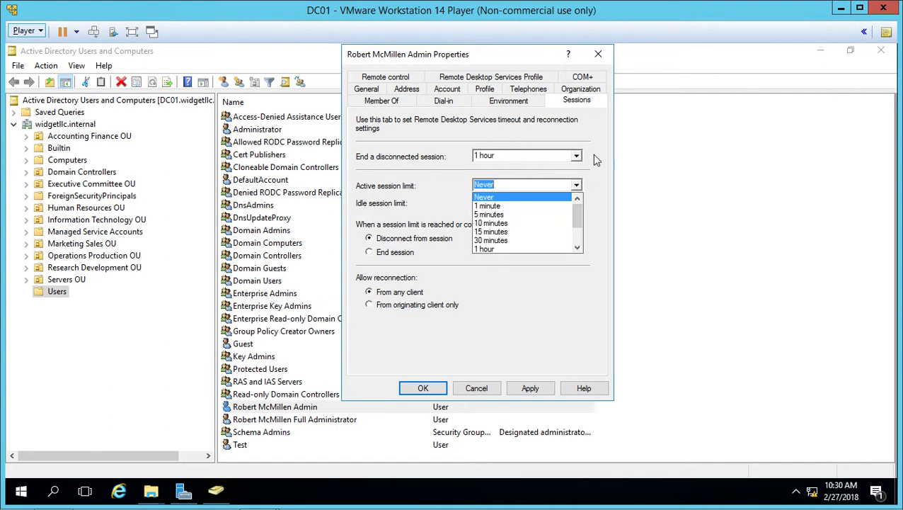
click(601, 161)
click(389, 259)
click(435, 240)
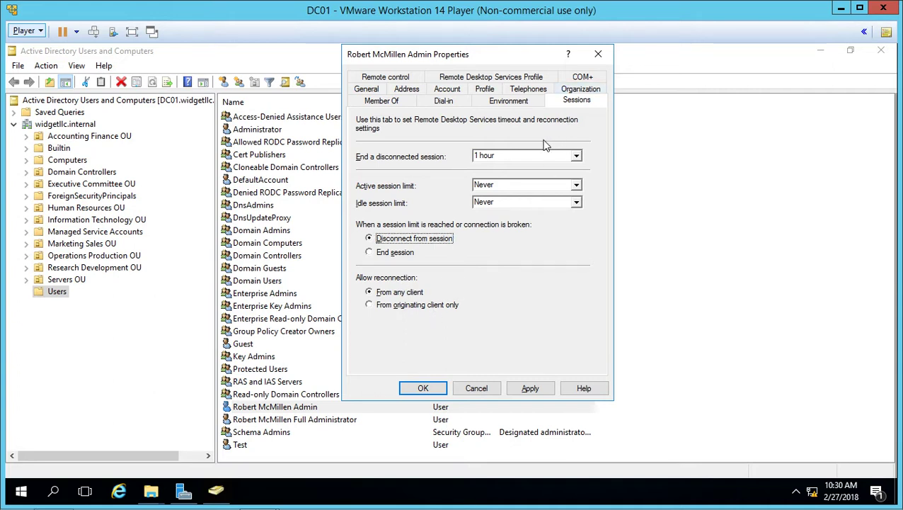
click(519, 80)
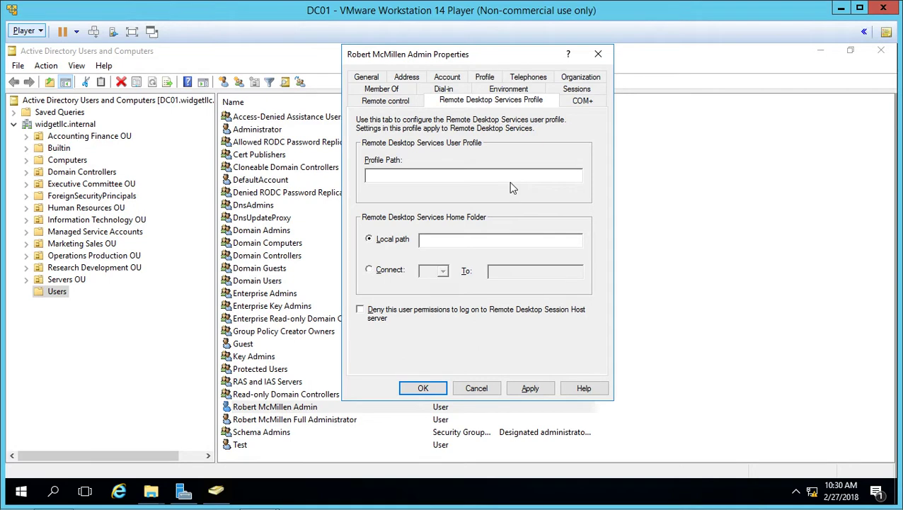
Review the Remote control tab, then return to the Account tab's logon names and expiry.
click(397, 105)
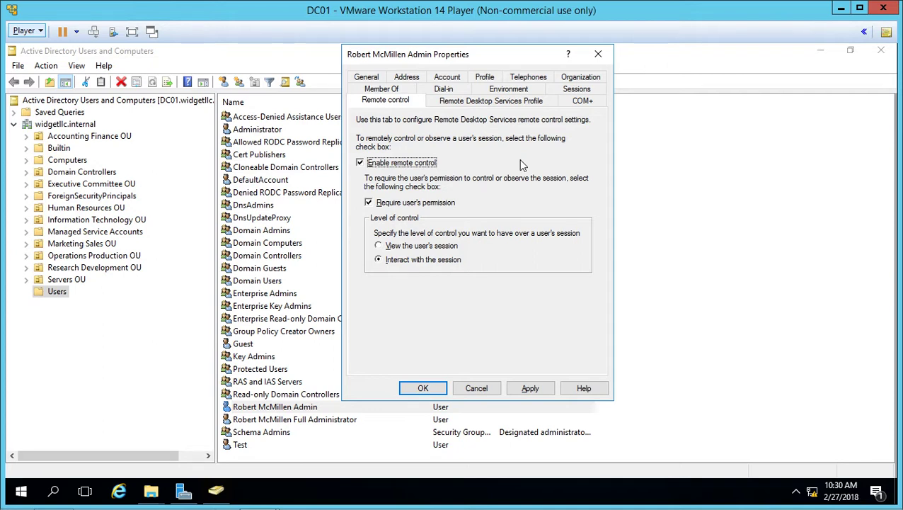
click(447, 76)
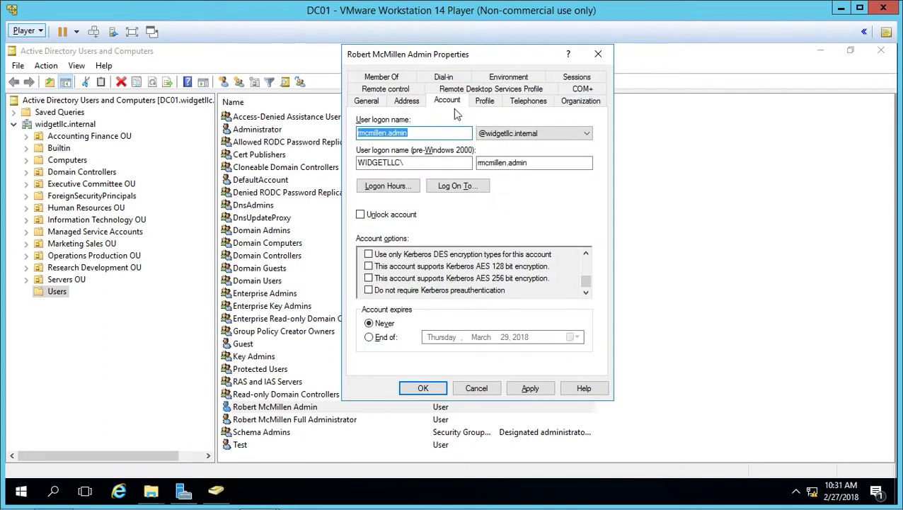
click(464, 186)
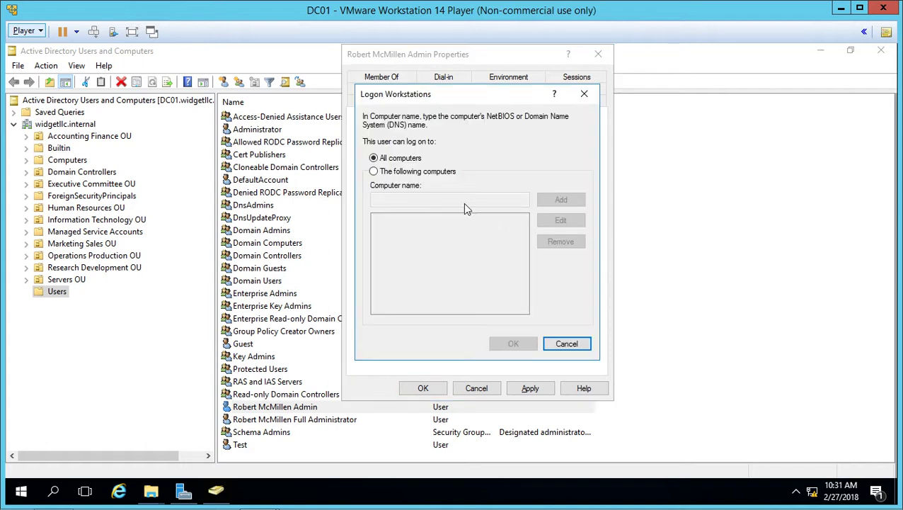
click(432, 172)
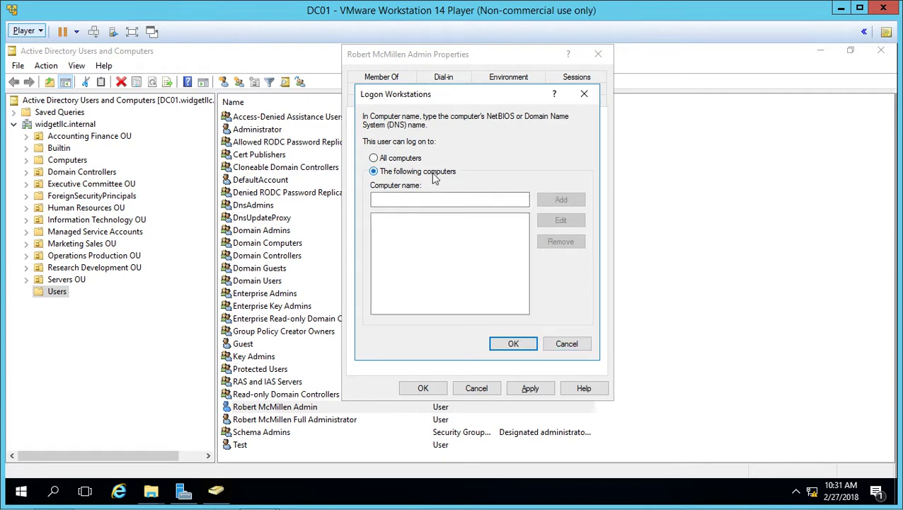
click(451, 200)
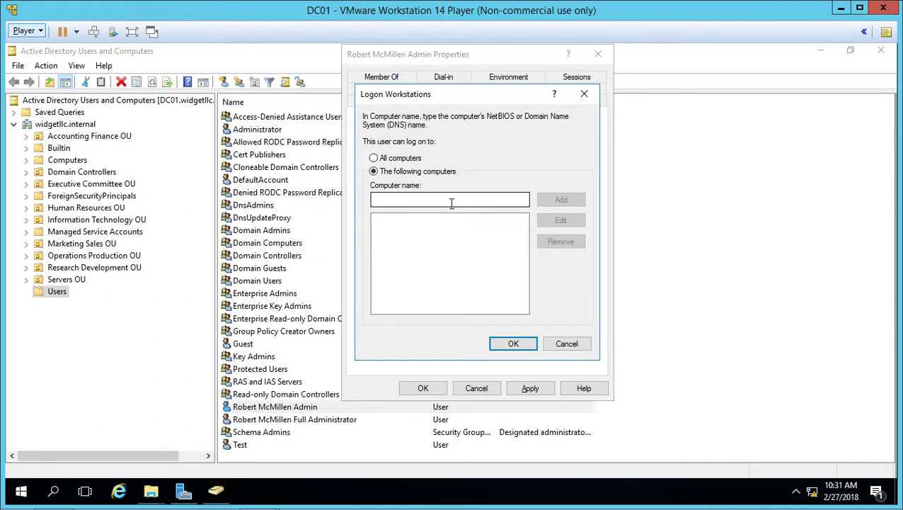
click(568, 345)
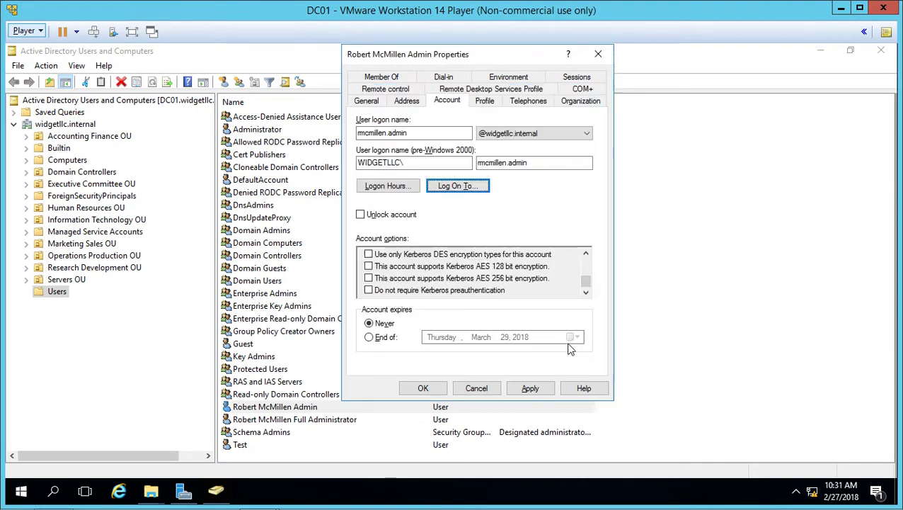
key(alt+u)
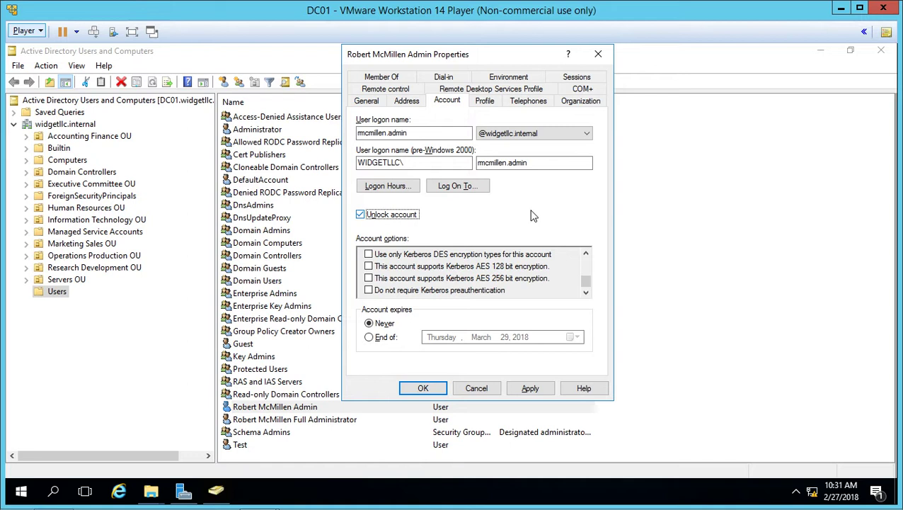
click(523, 390)
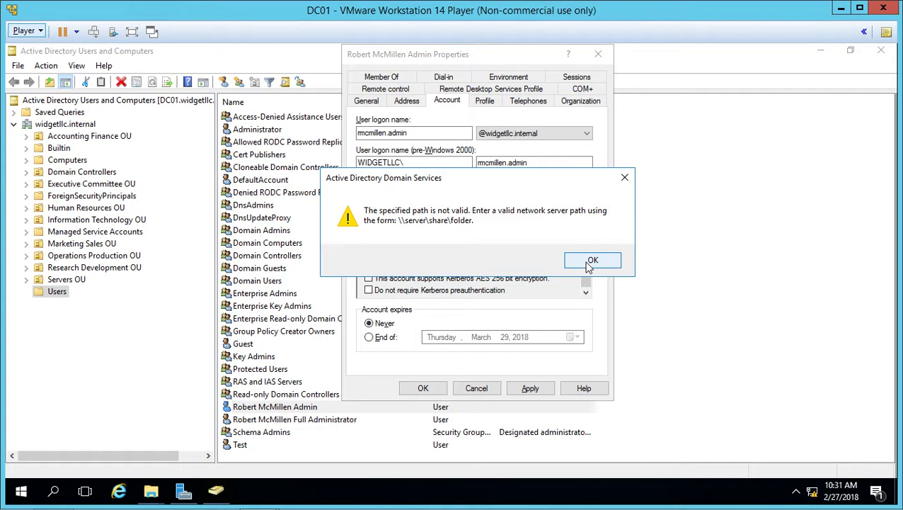
click(591, 262)
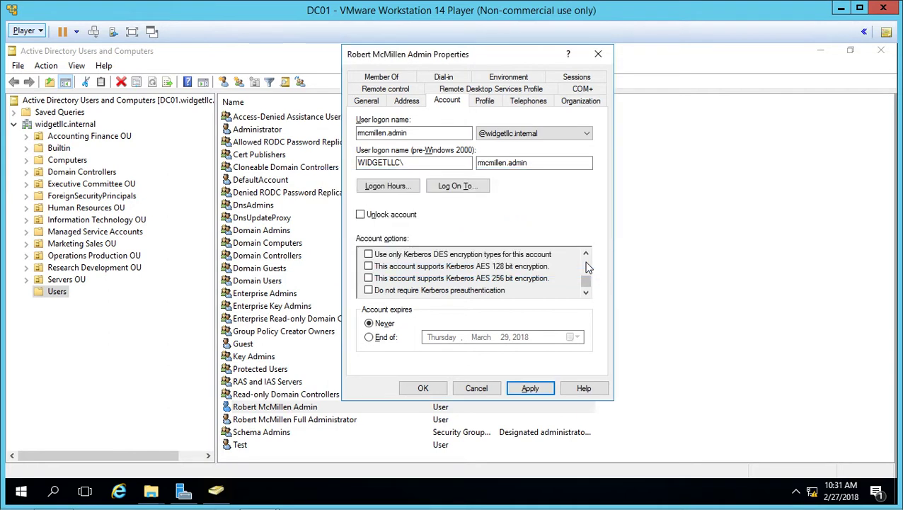